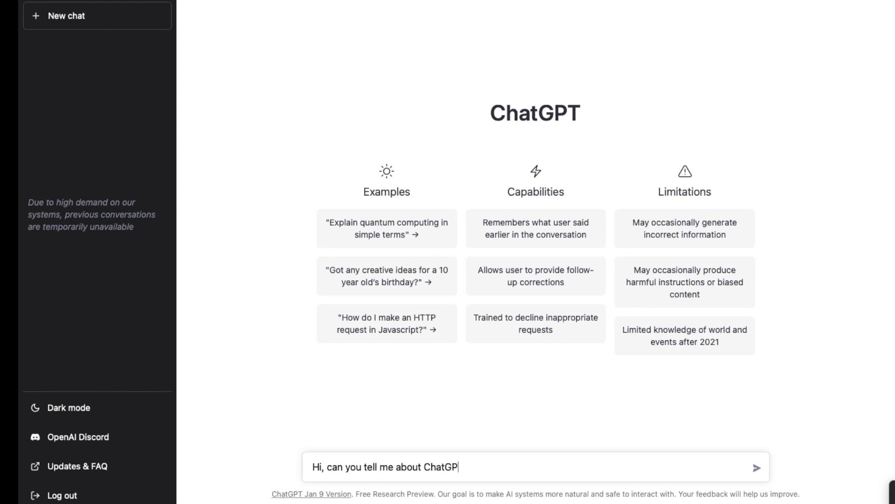
Send the message 'Hi, can you tell me about ChatGPT' so a reply starts generating.
key("Return")
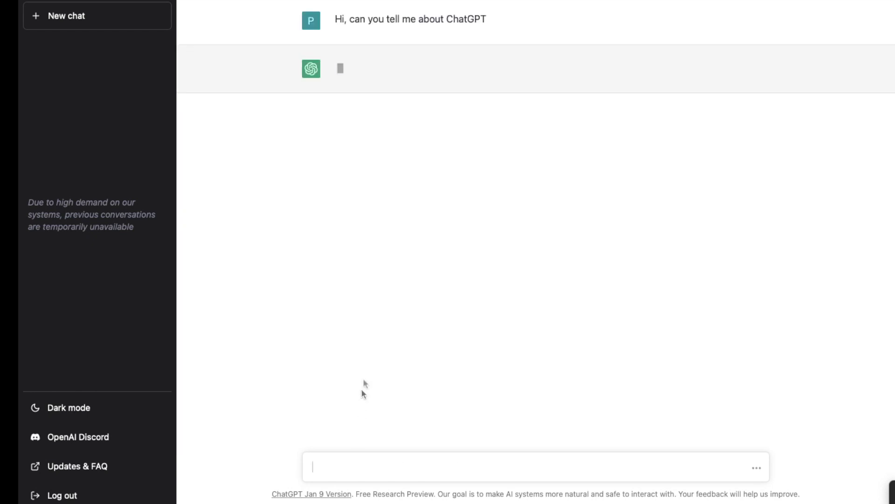